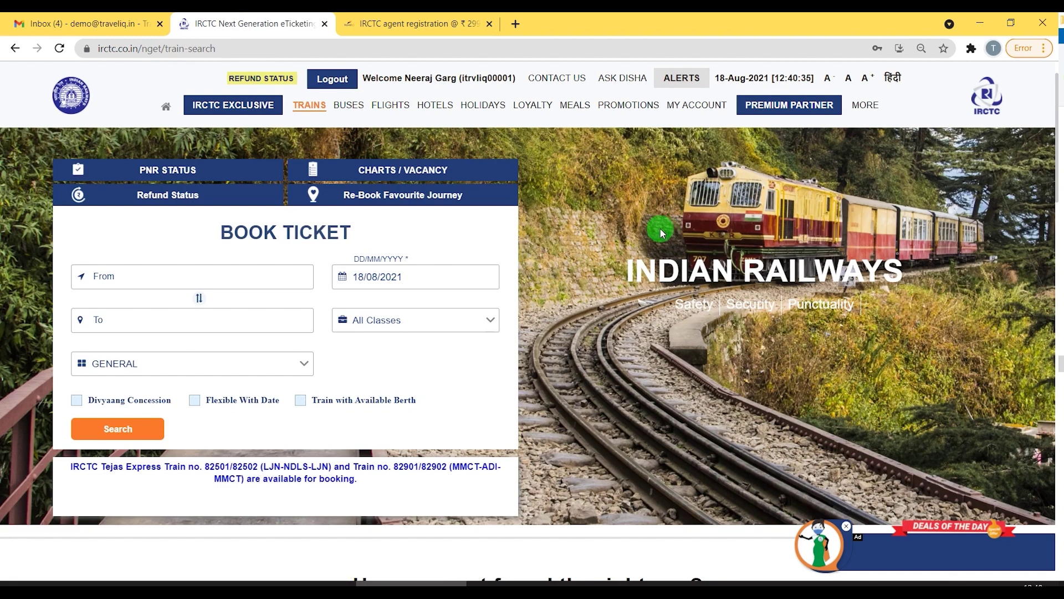
Set From to KSR BENGALURU - SBC and To to NEW DELHI - NDLS.
click(108, 274)
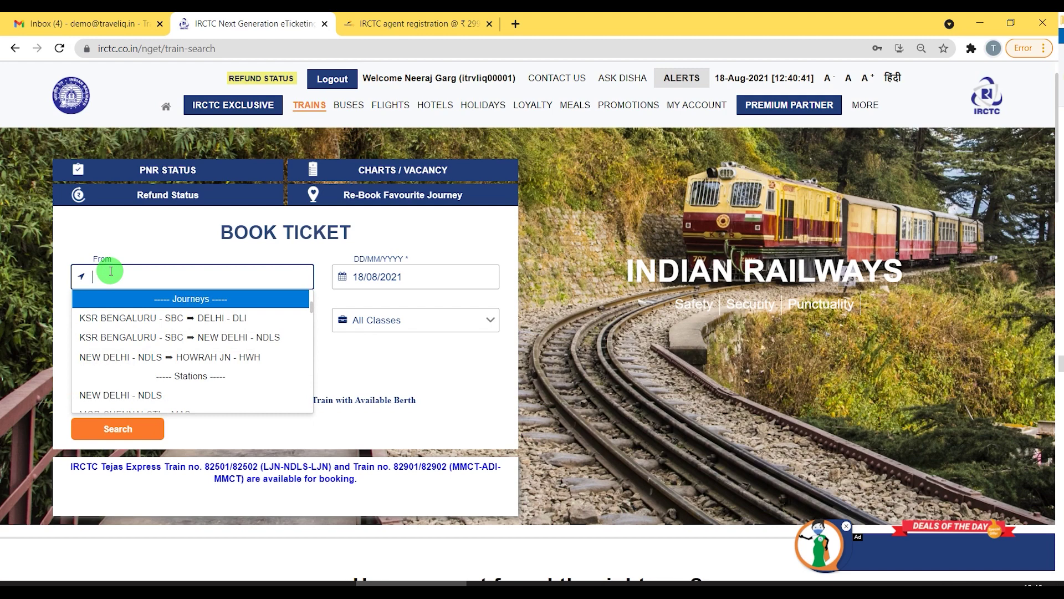
text(beng)
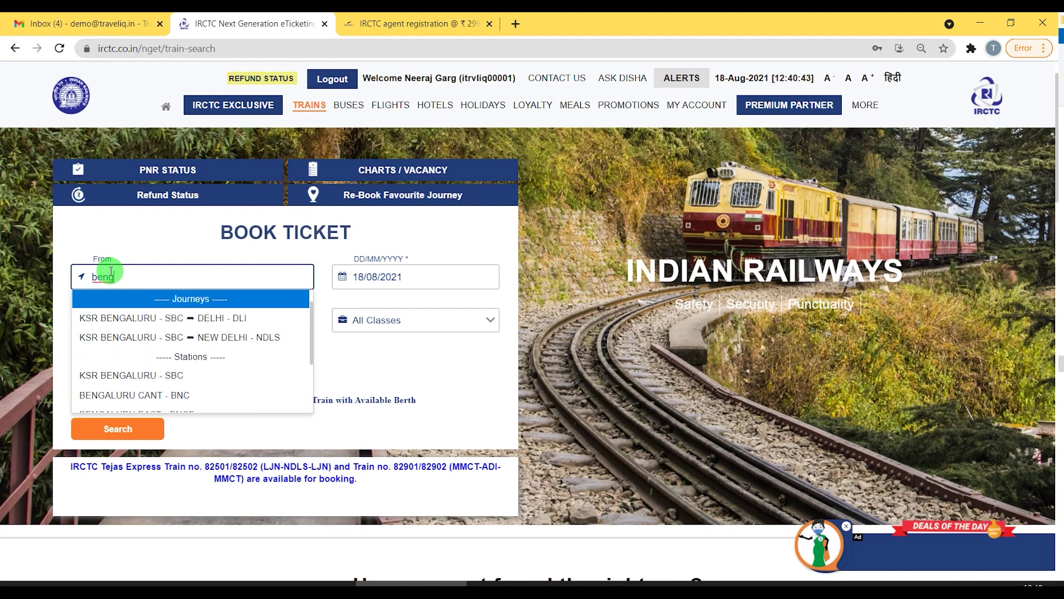
click(133, 377)
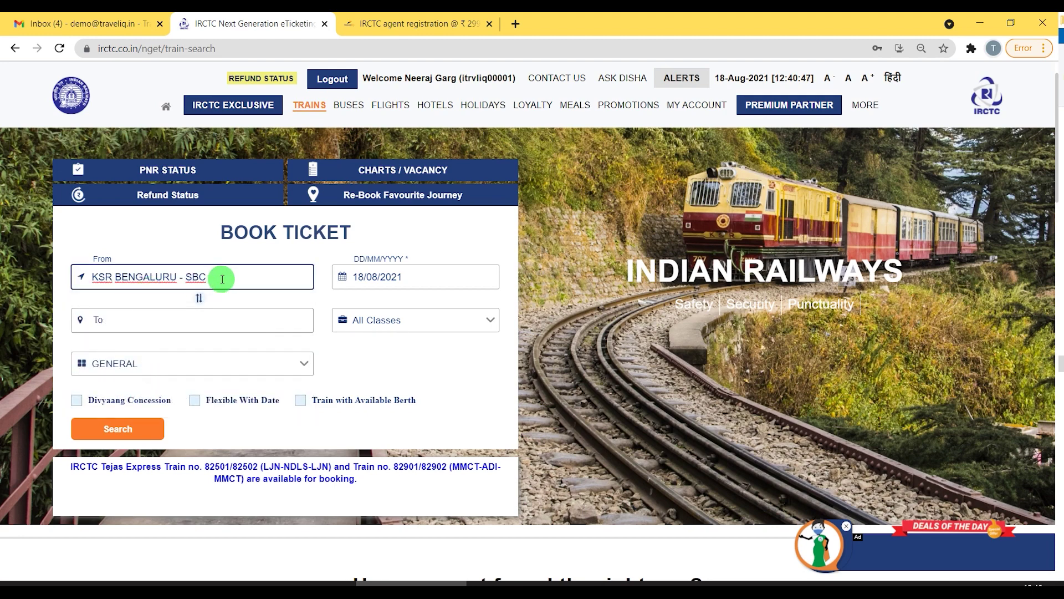
click(157, 317)
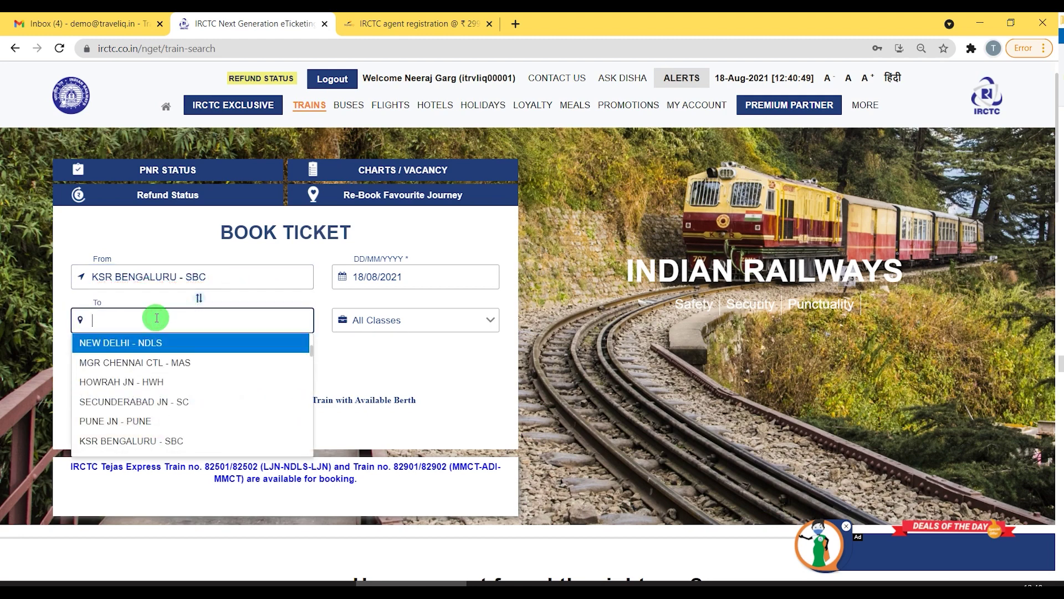
text(ndls)
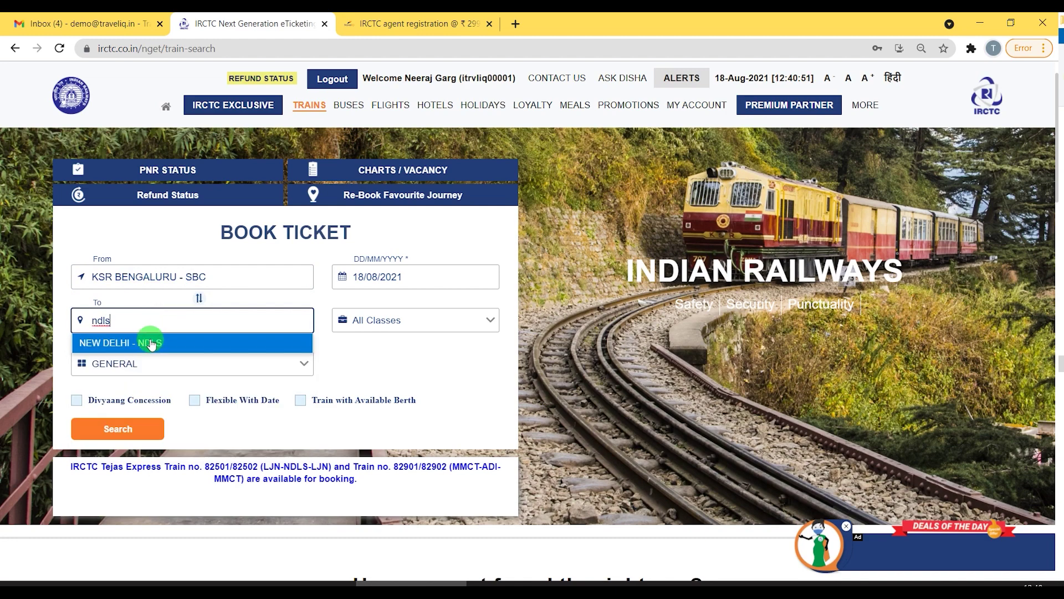
click(129, 344)
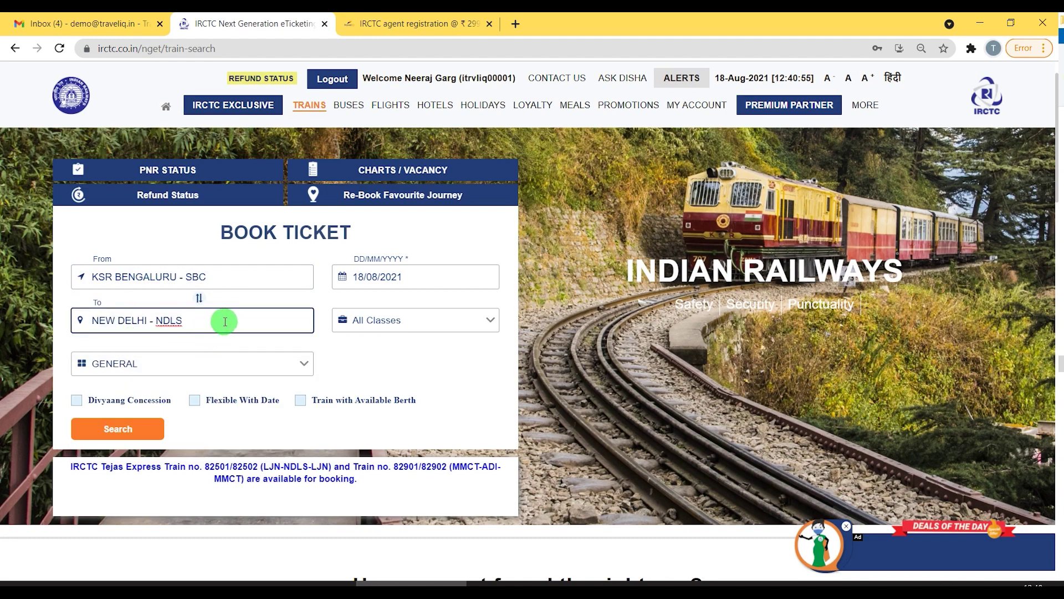
Set the journey date to 26 August 2021 and search for trains.
click(376, 278)
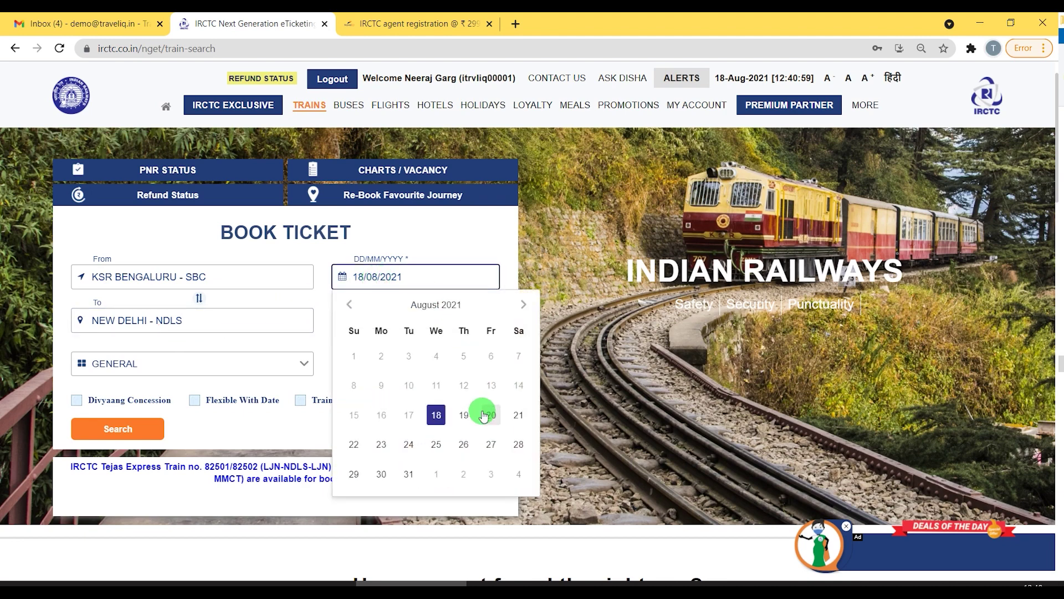
click(463, 447)
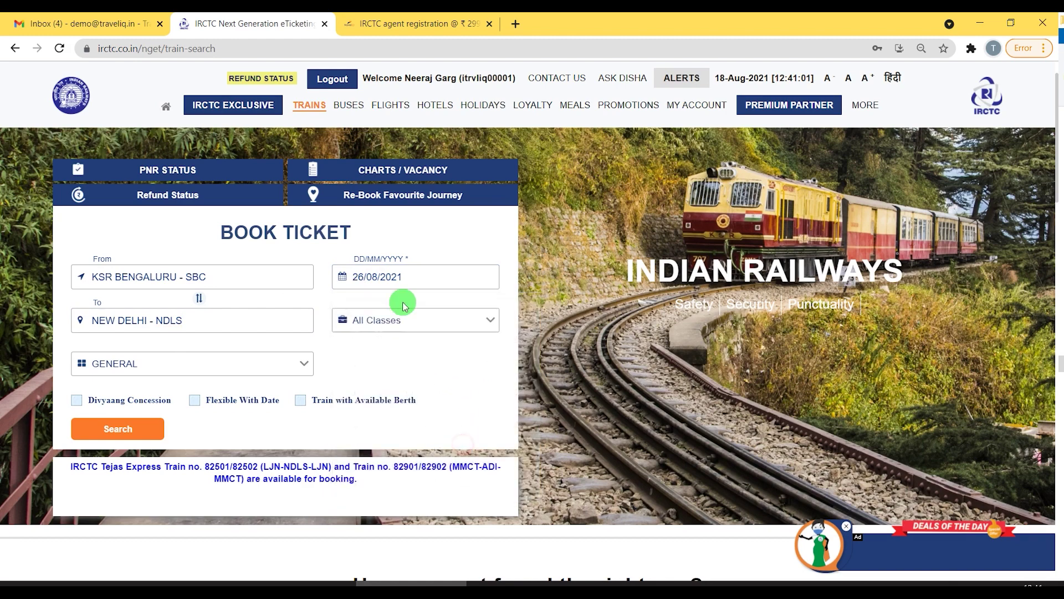
click(130, 426)
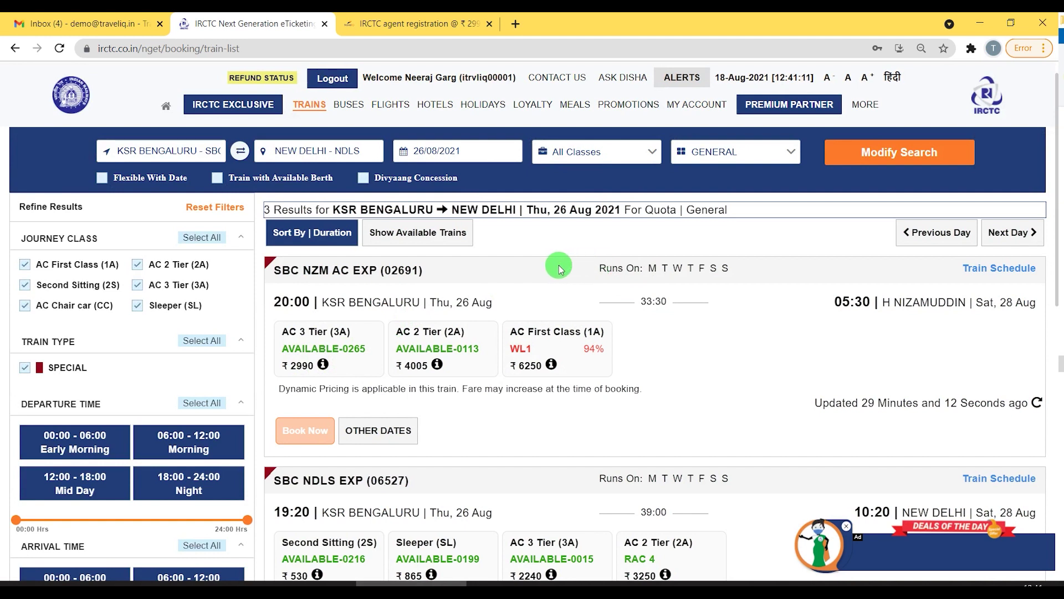
Choose AC 3 Tier (3A) on SBC NZM AC EXP and book it.
scroll(484, 276, down, 1)
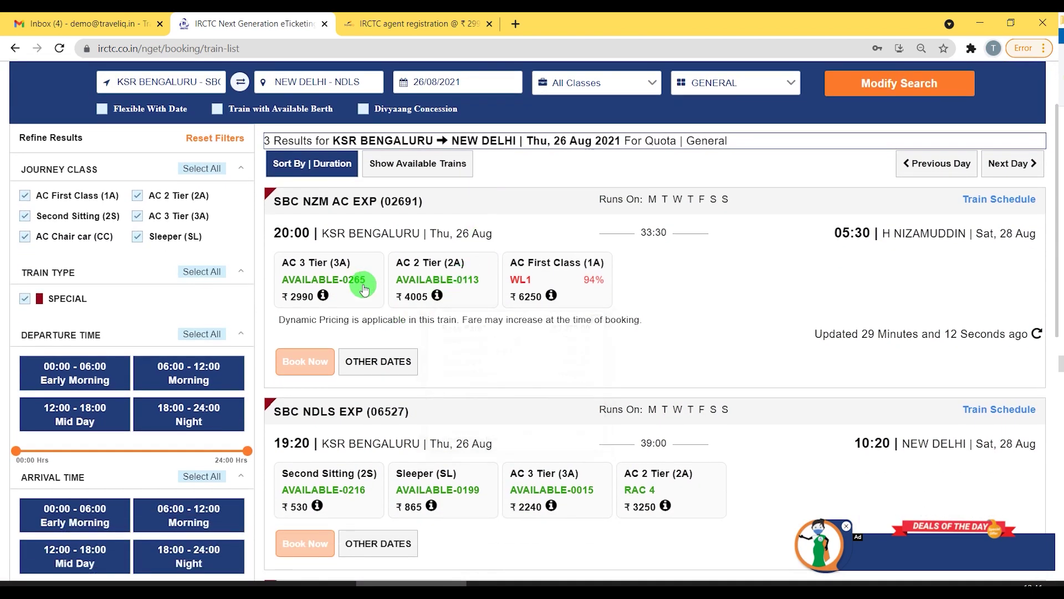
click(321, 284)
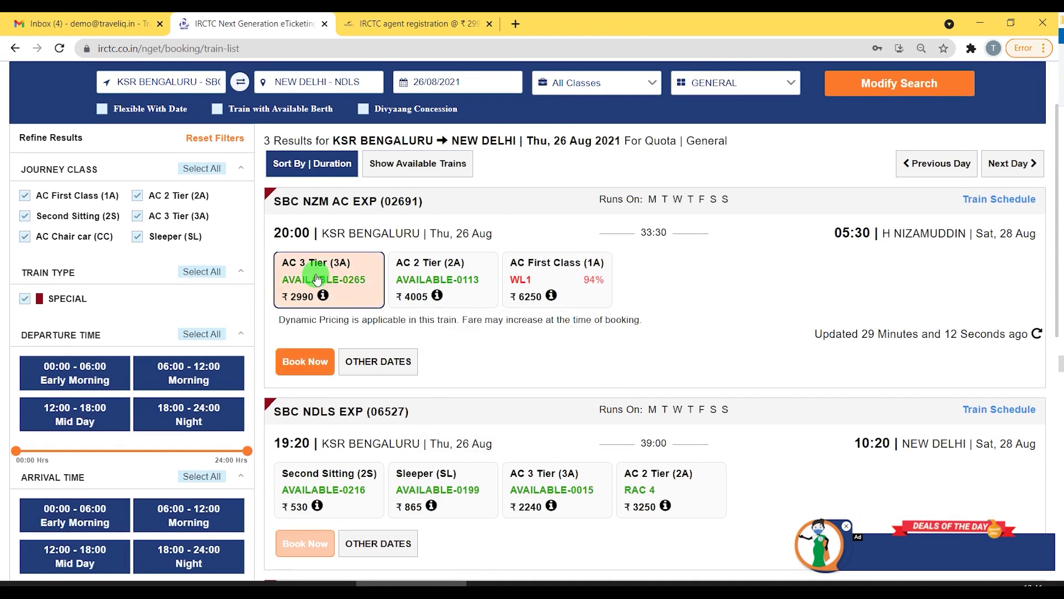
click(299, 370)
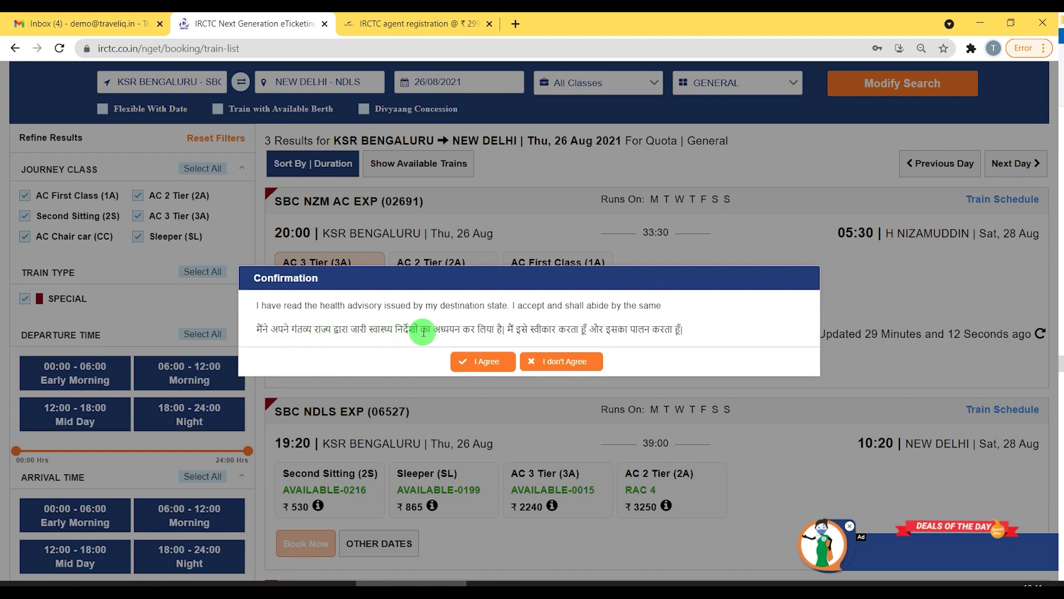
Accept the health advisory and confirm booking from SBC despite the different destination.
click(480, 359)
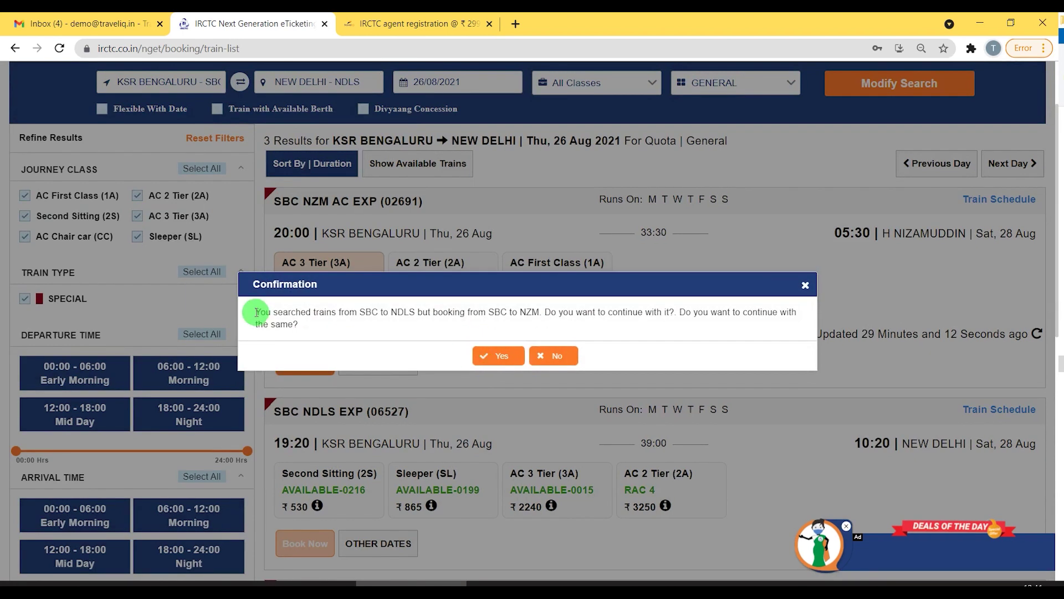
drag(256, 312, 382, 311)
drag(479, 312, 662, 314)
click(504, 311)
drag(391, 312, 415, 313)
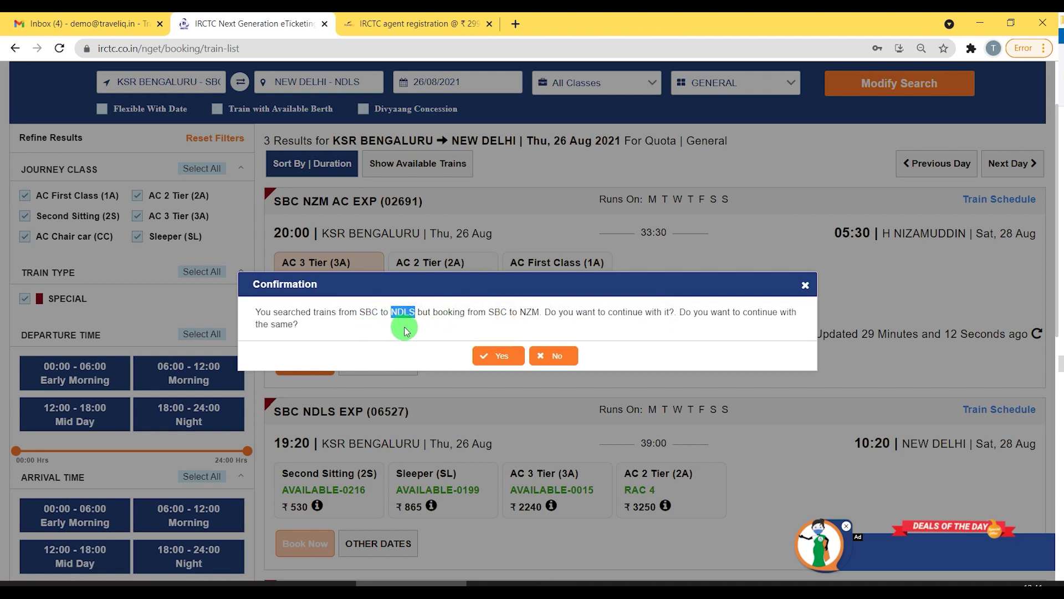
click(487, 311)
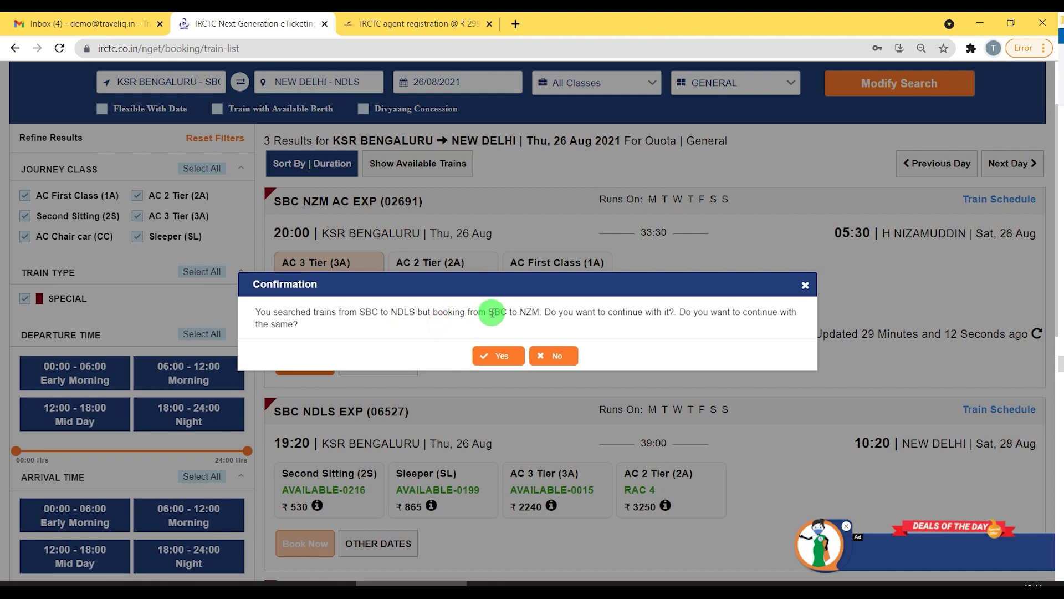
drag(487, 311, 513, 311)
click(535, 311)
scroll(445, 343, up, 2)
click(489, 358)
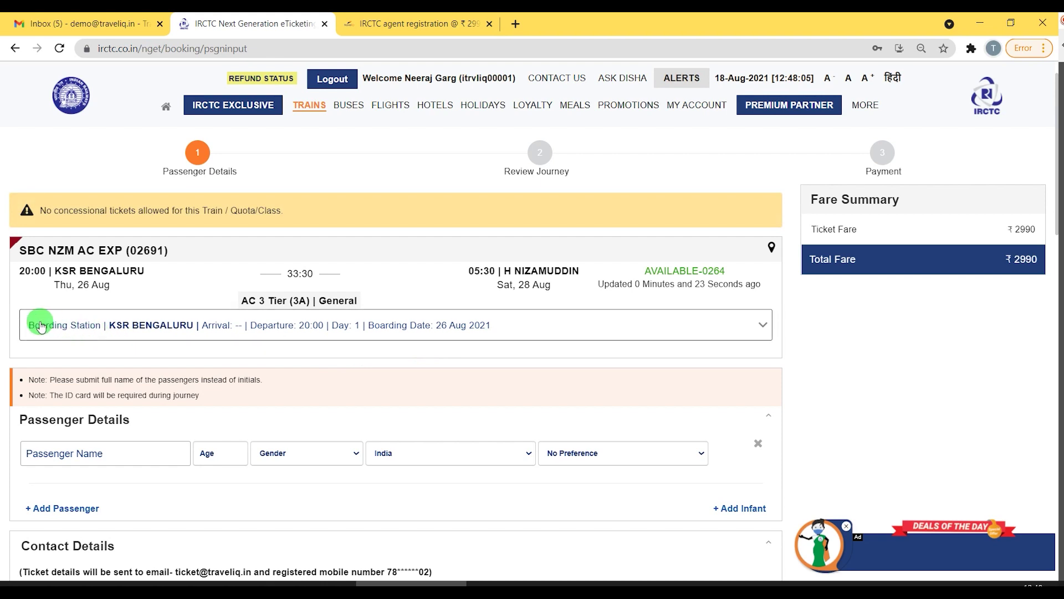
Keep KSR BENGALURU as the boarding station.
click(134, 327)
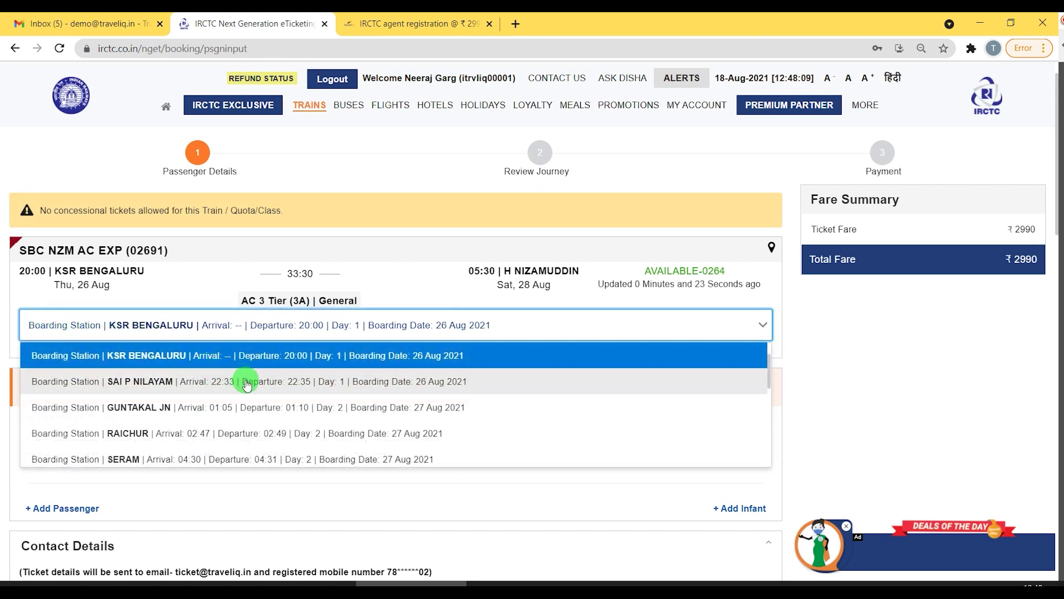
scroll(246, 383, down, 3)
scroll(245, 380, up, 3)
click(383, 284)
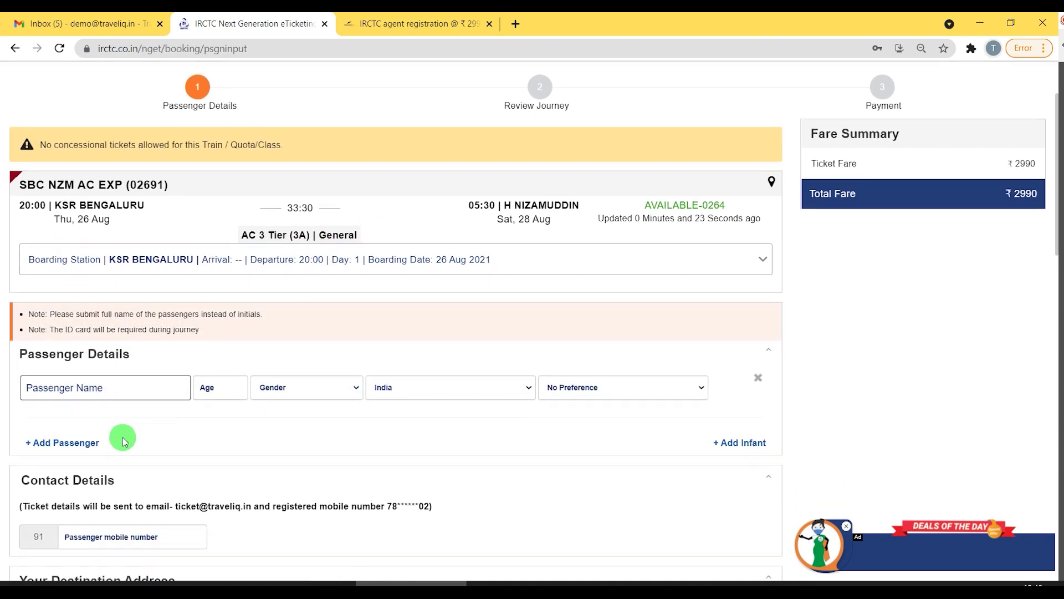
scroll(89, 388, down, 1)
Enter the first passenger's name, age 42, Male, with Lower berth preference.
click(85, 385)
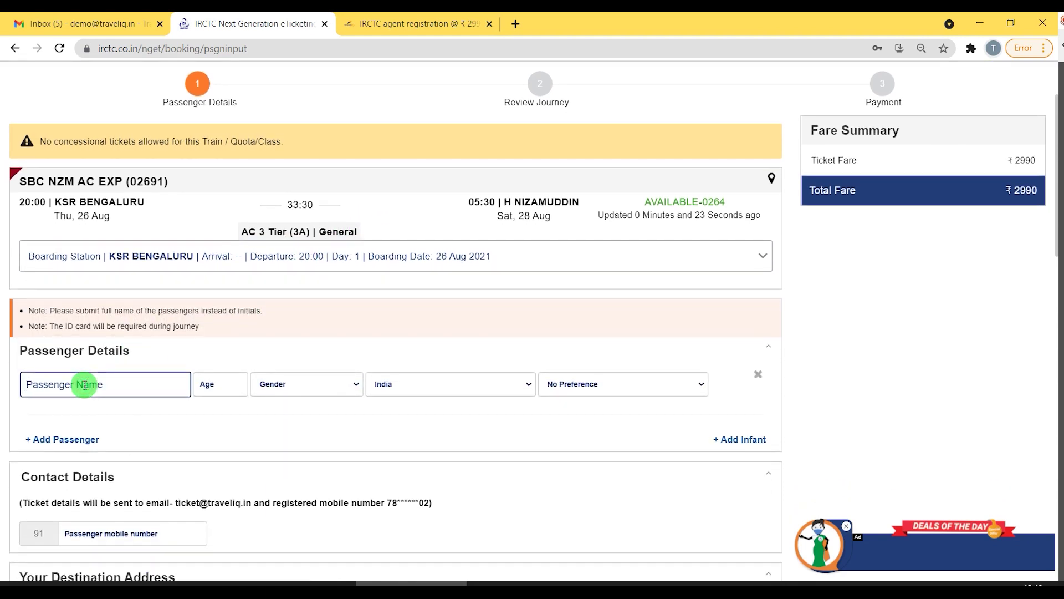
key(Tab)
text(4)
key(Tab)
key(m)
key(Tab)
key(Tab)
key(l)
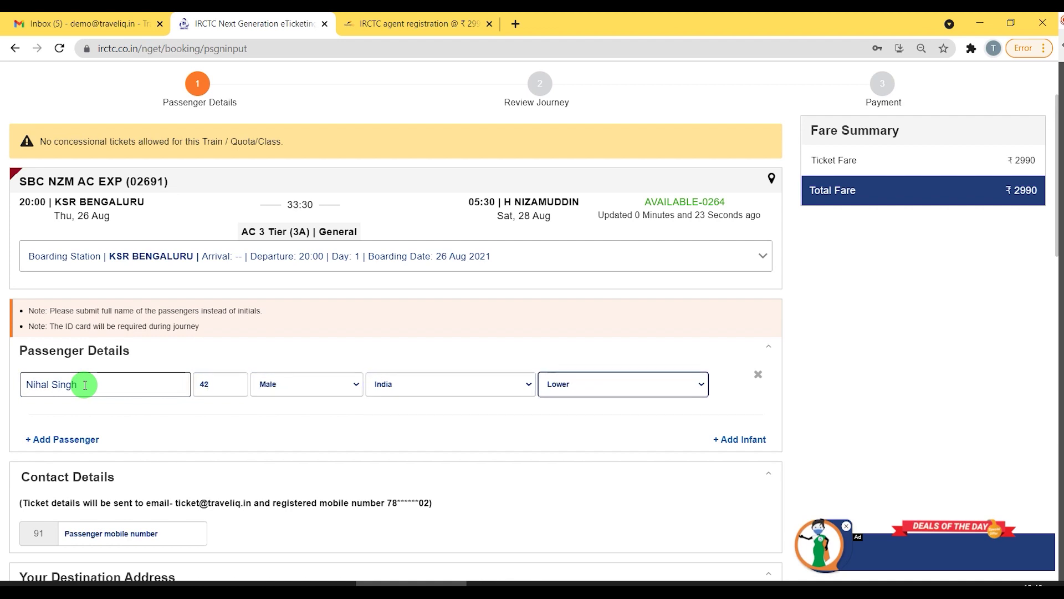
Add a second passenger with their name, age 10 and gender Male.
click(75, 442)
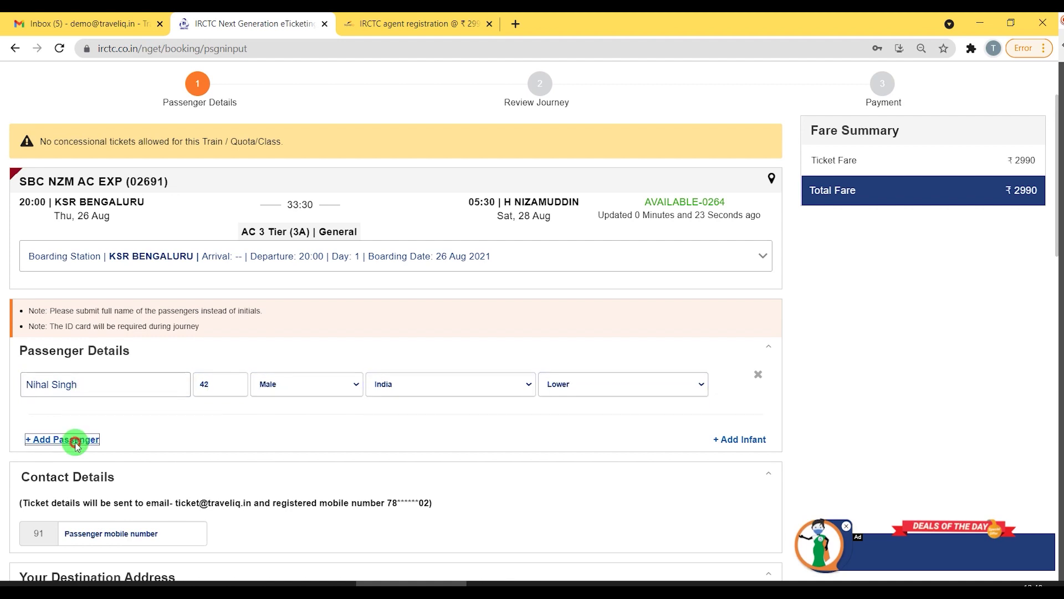
scroll(157, 404, down, 2)
click(91, 307)
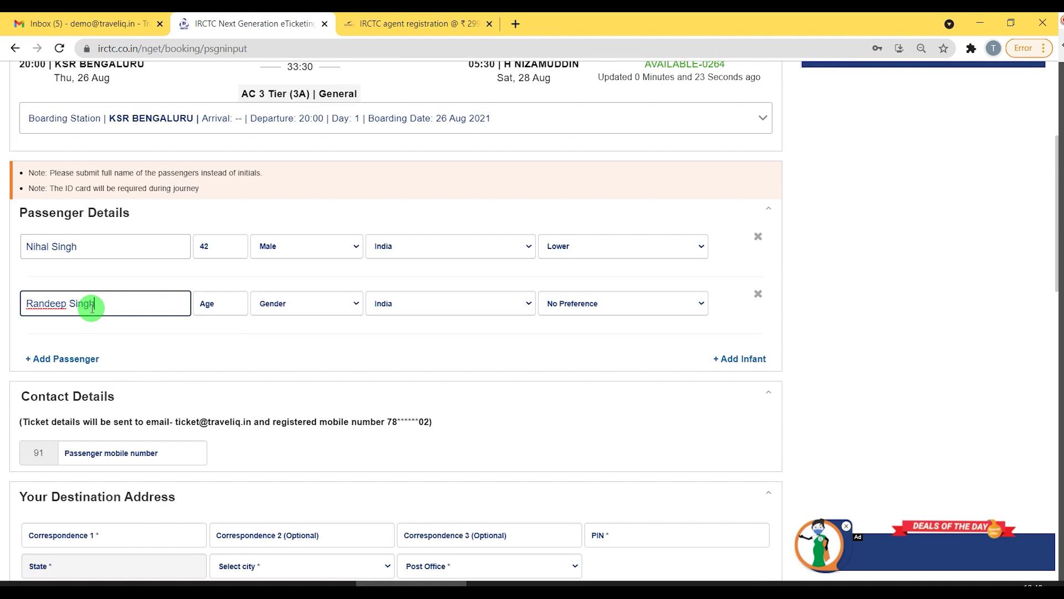
key(Tab)
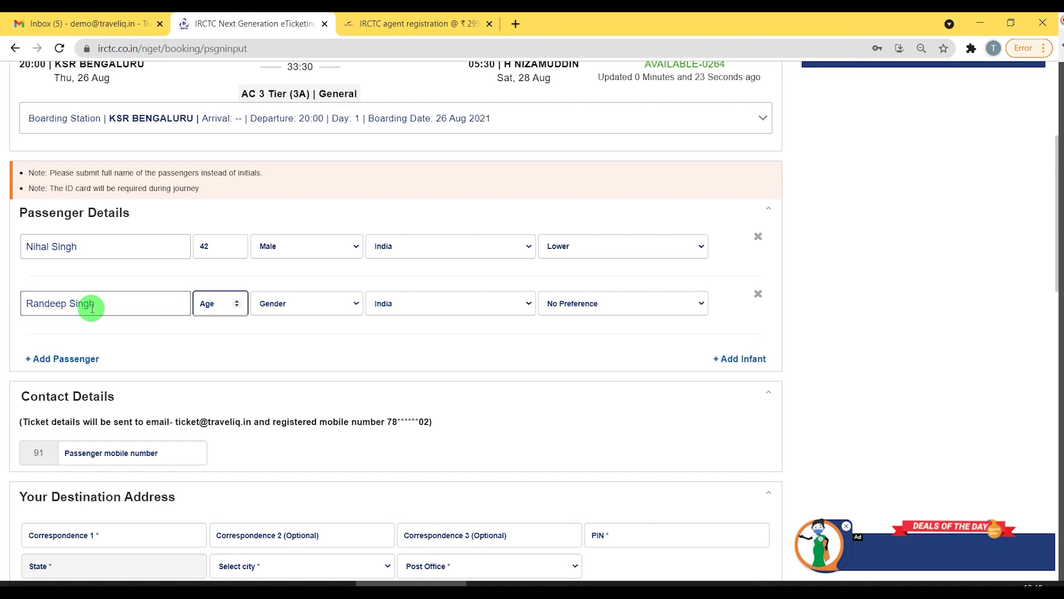
text(10)
click(305, 303)
click(291, 332)
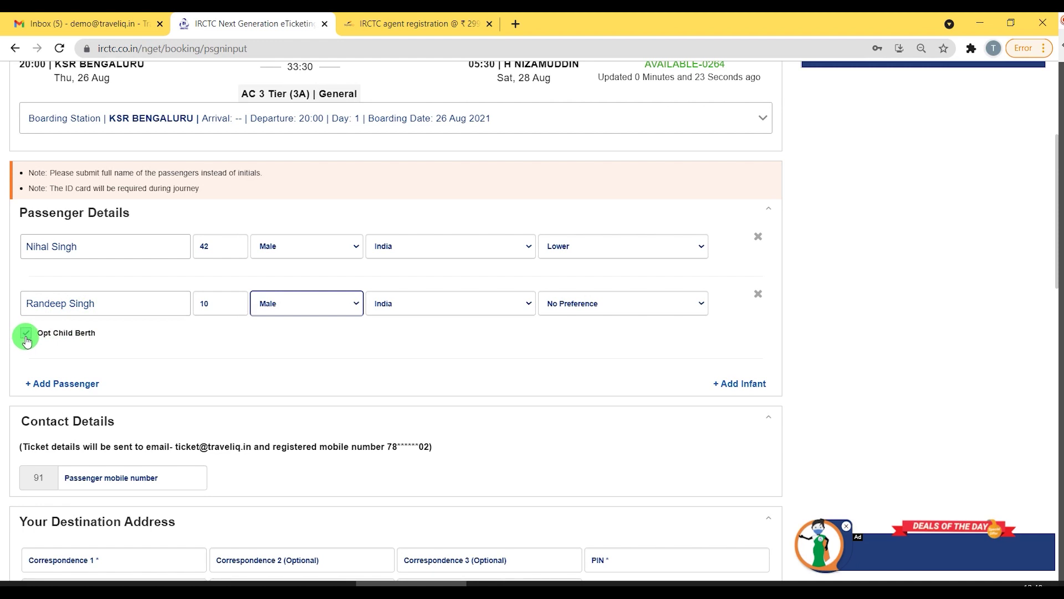
Enter the contact mobile number.
scroll(216, 338, down, 3)
click(100, 340)
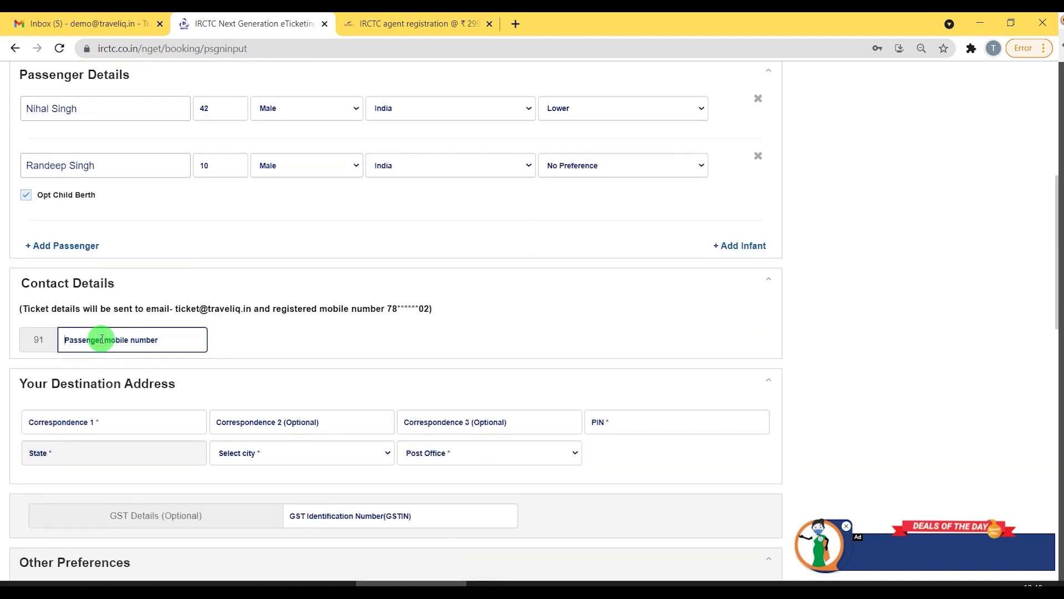
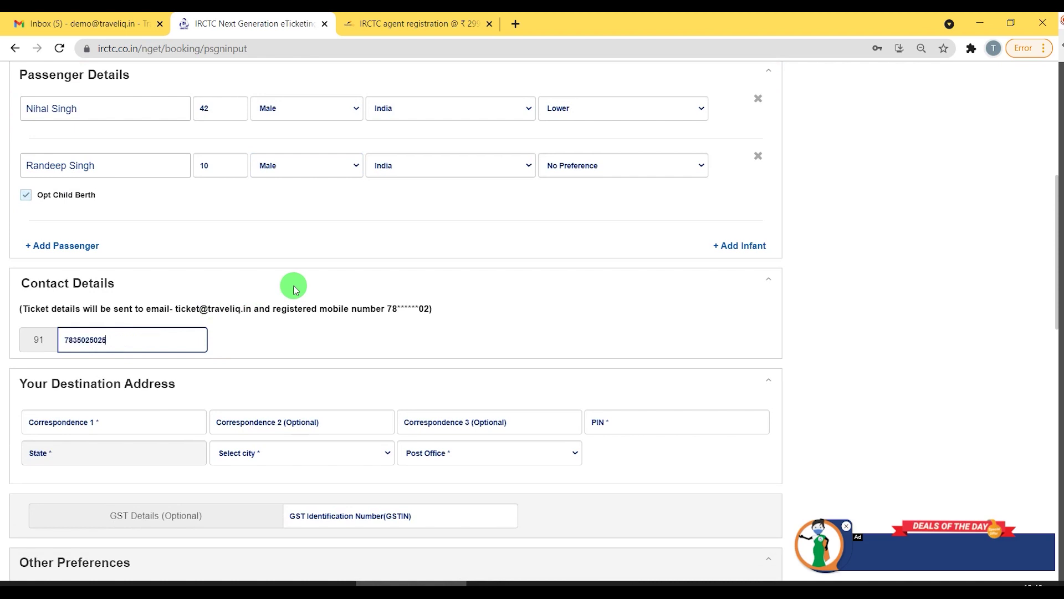
click(361, 333)
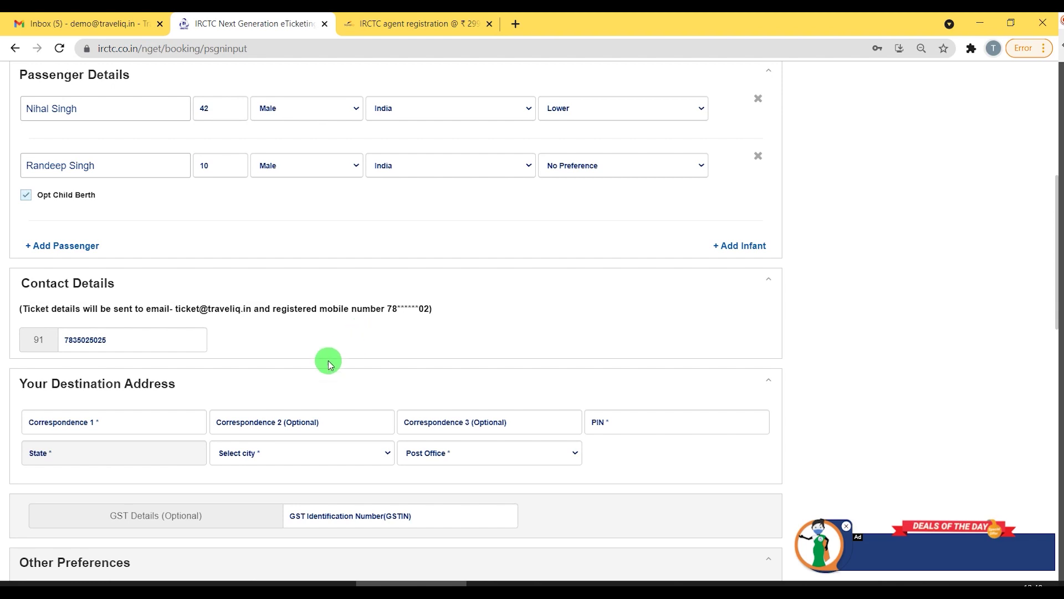
Fill in the destination address line and PIN, then choose the post office.
click(143, 423)
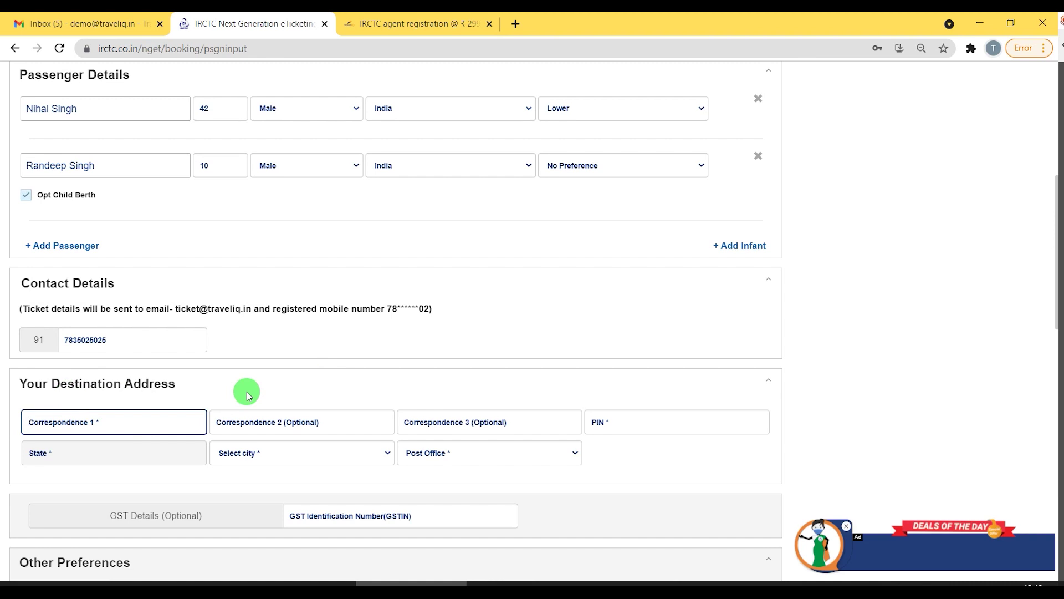
key(Tab)
key(Tab)
key(Tab)
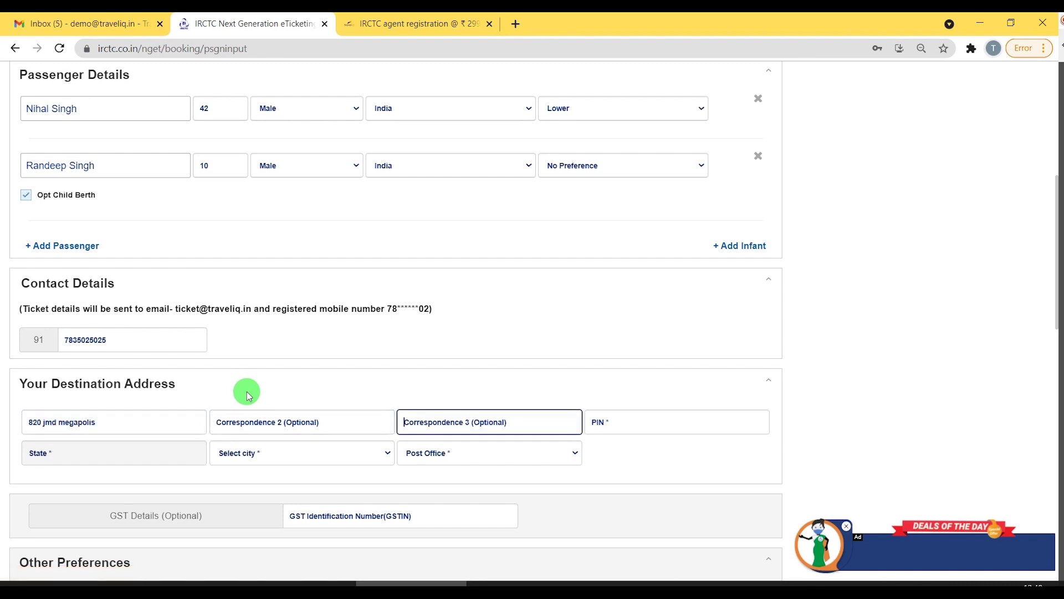
text(1)
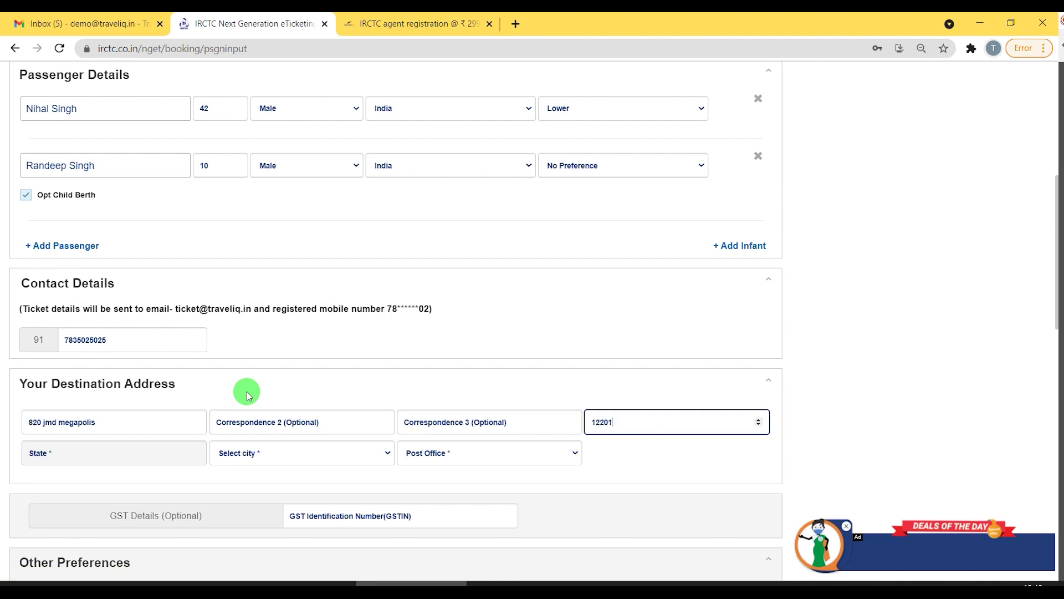
text(22001)
key(Tab)
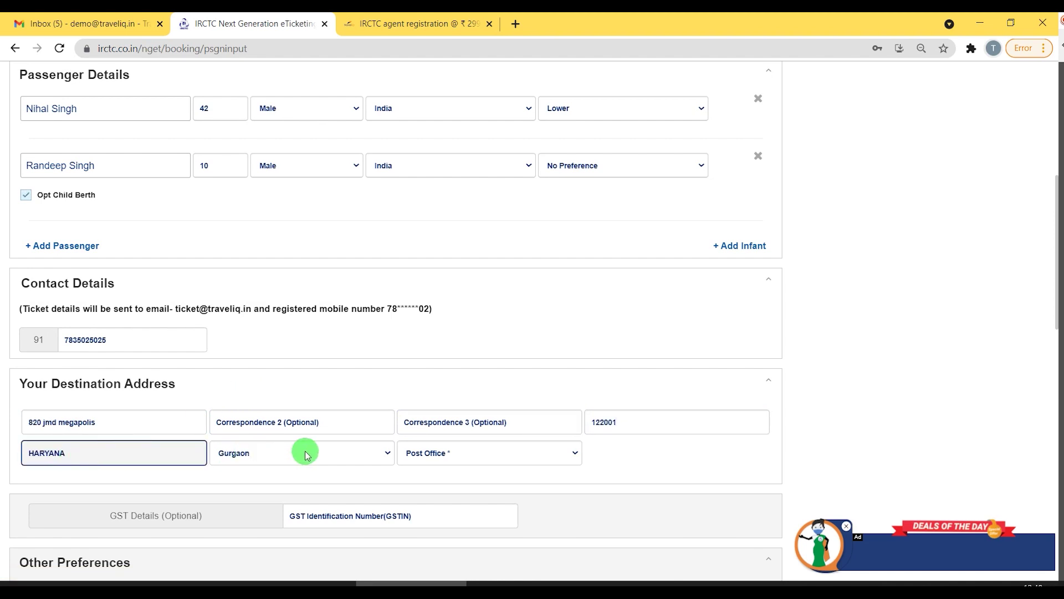
click(474, 451)
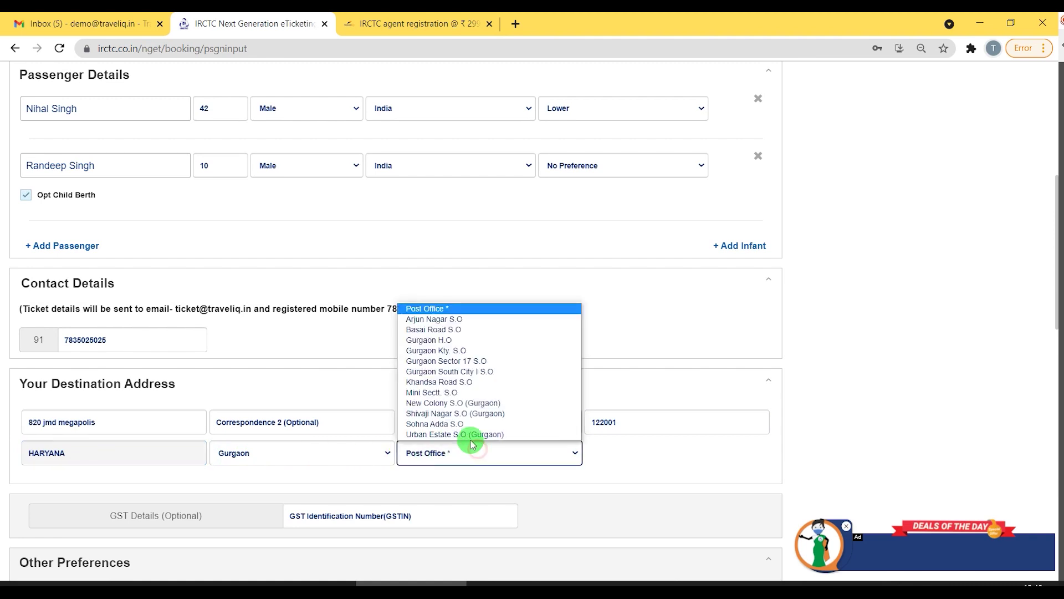
click(451, 320)
click(701, 456)
scroll(590, 449, down, 3)
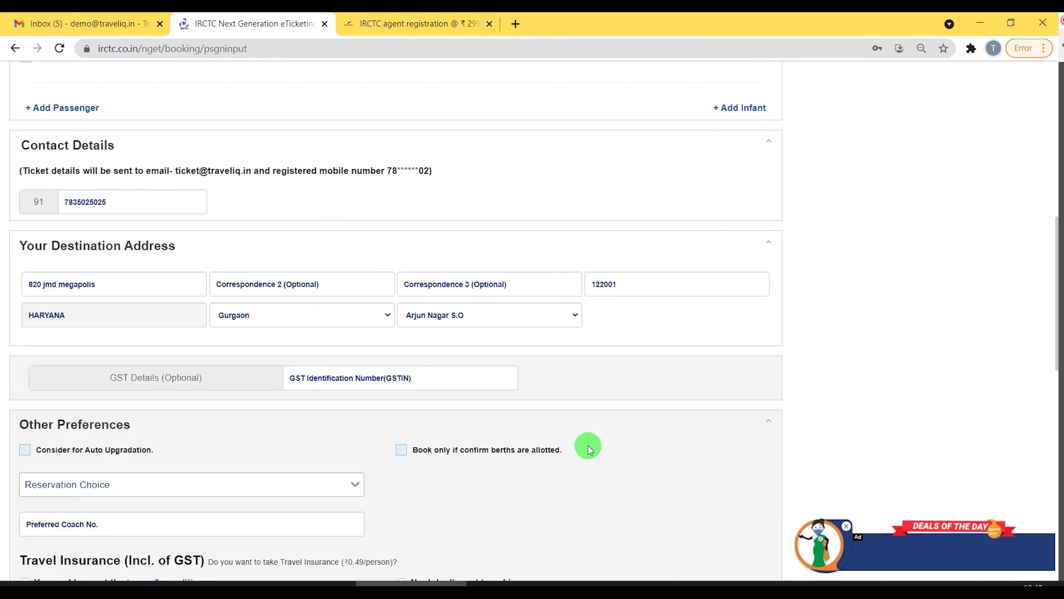
Tick Consider for Auto Upgradation and Book only if confirm berths are allotted.
click(338, 377)
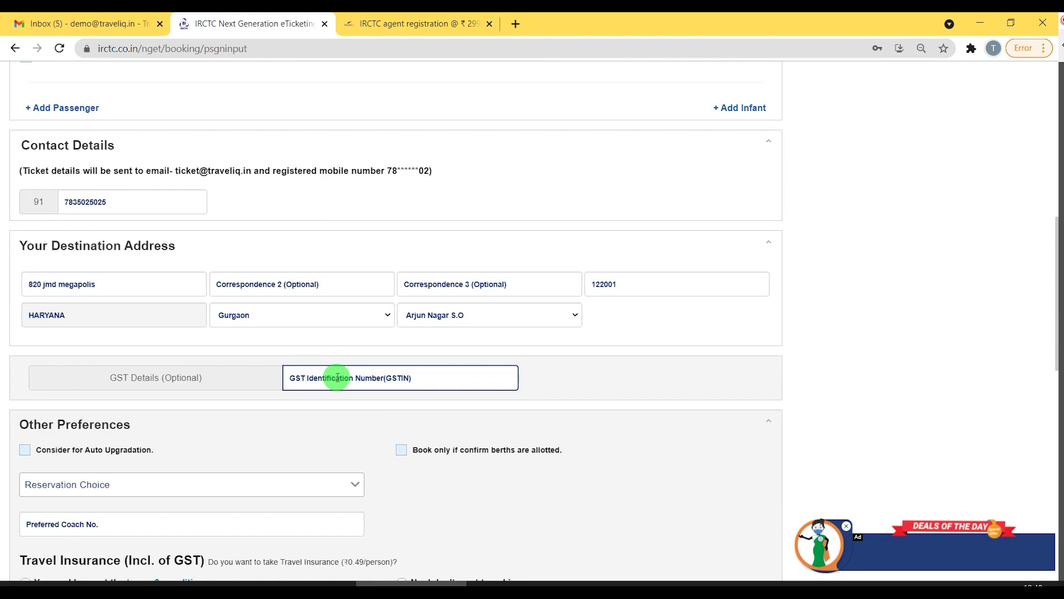
click(425, 377)
scroll(418, 375, down, 3)
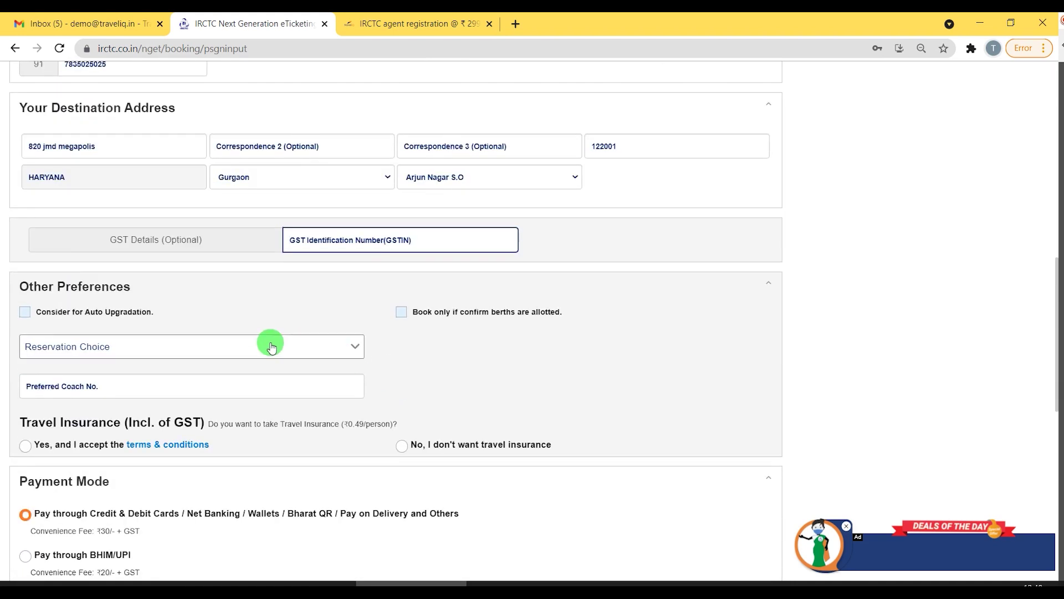
click(120, 315)
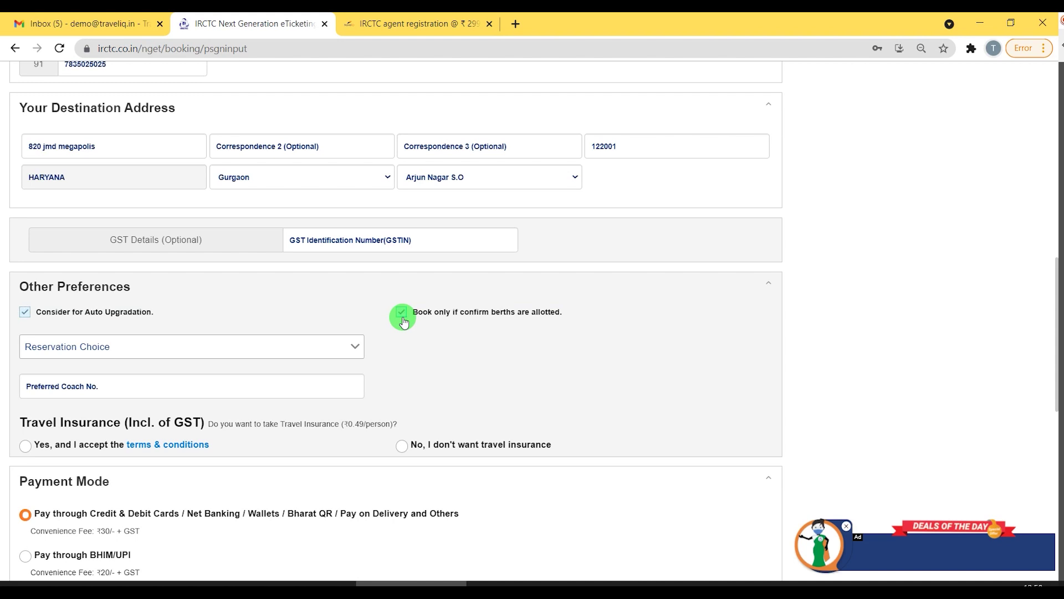
click(215, 352)
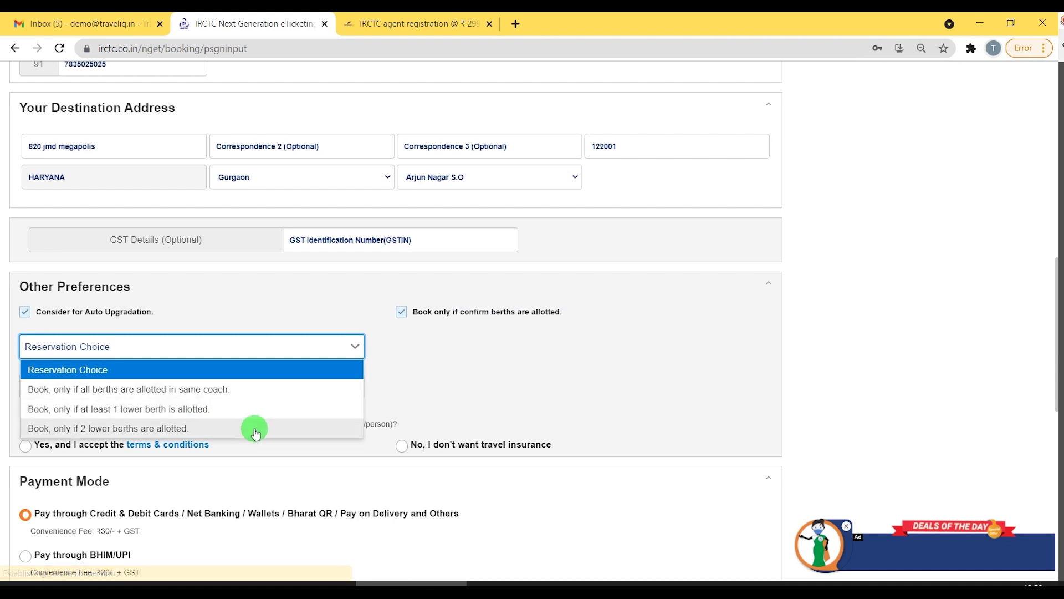
Leave Reservation Choice unset, accept travel insurance, and continue to Review Journey.
click(421, 375)
scroll(404, 368, down, 1)
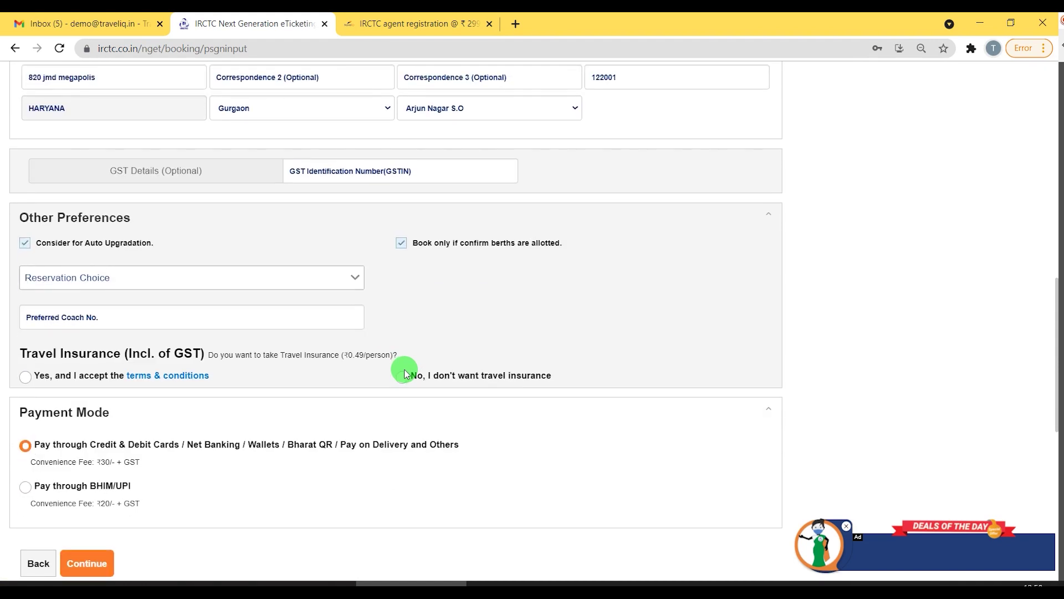
scroll(230, 336, down, 1)
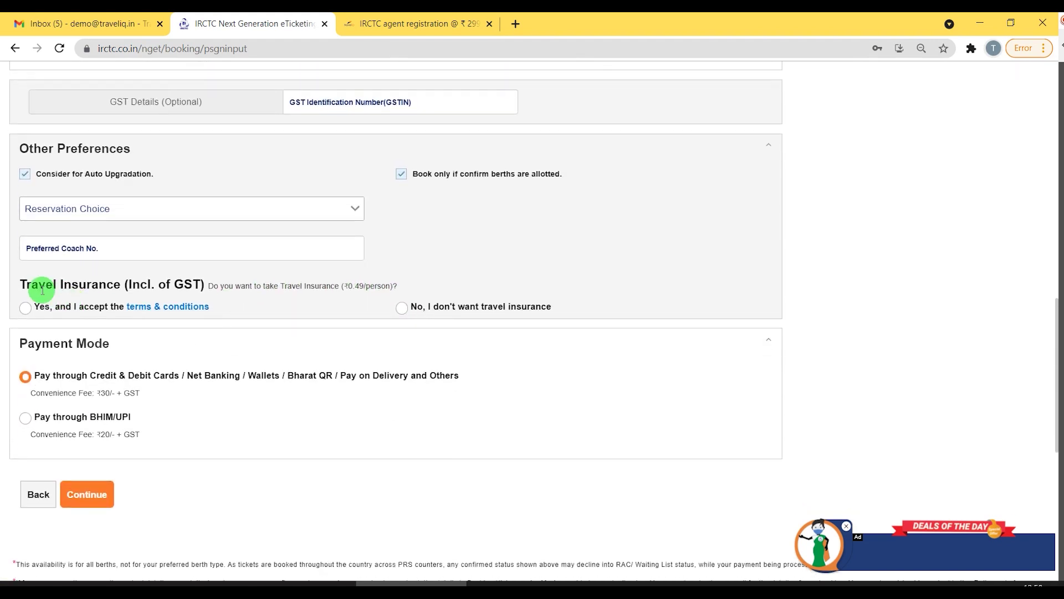
drag(19, 286, 213, 283)
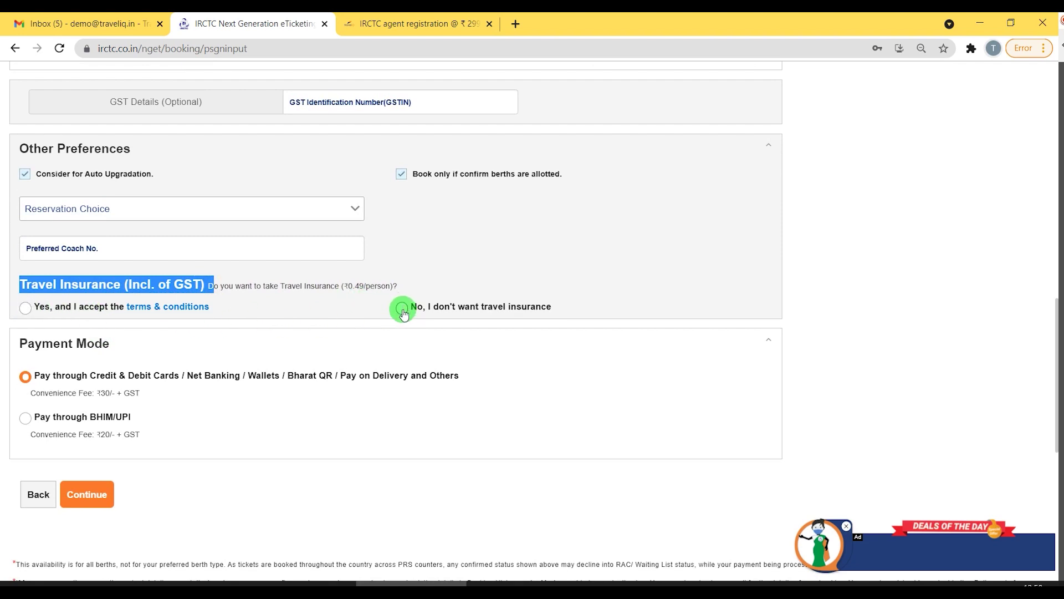
click(25, 309)
scroll(191, 346, down, 1)
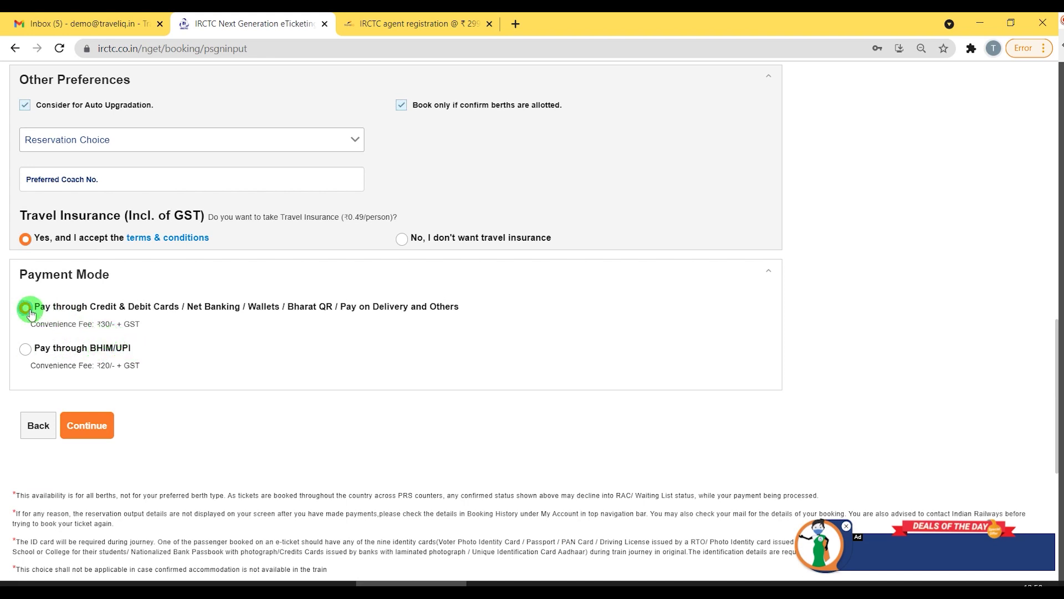
click(86, 427)
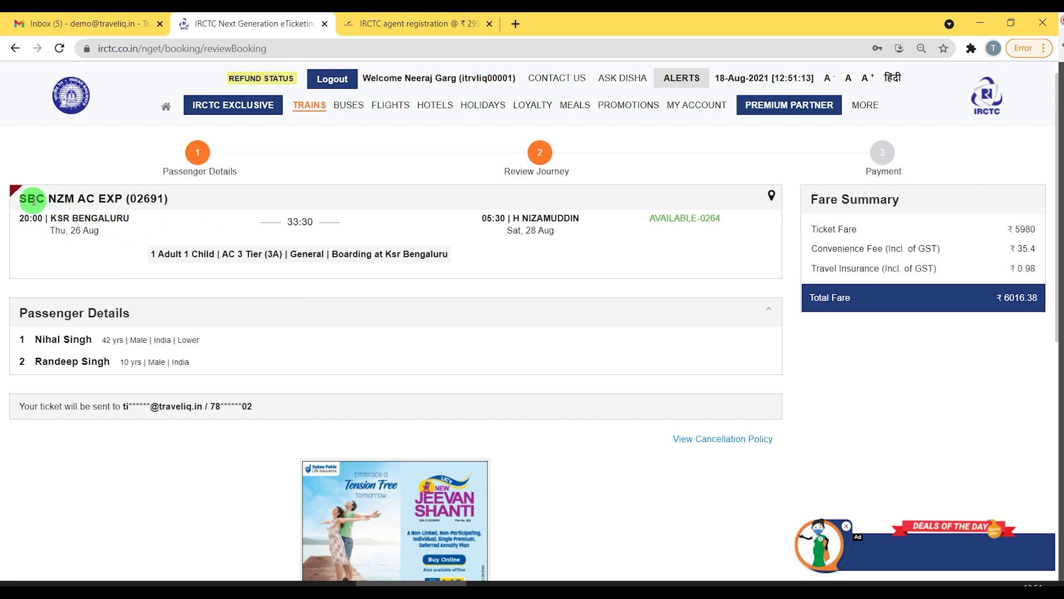
drag(19, 204, 190, 208)
drag(23, 217, 74, 216)
click(135, 231)
triple_click(135, 230)
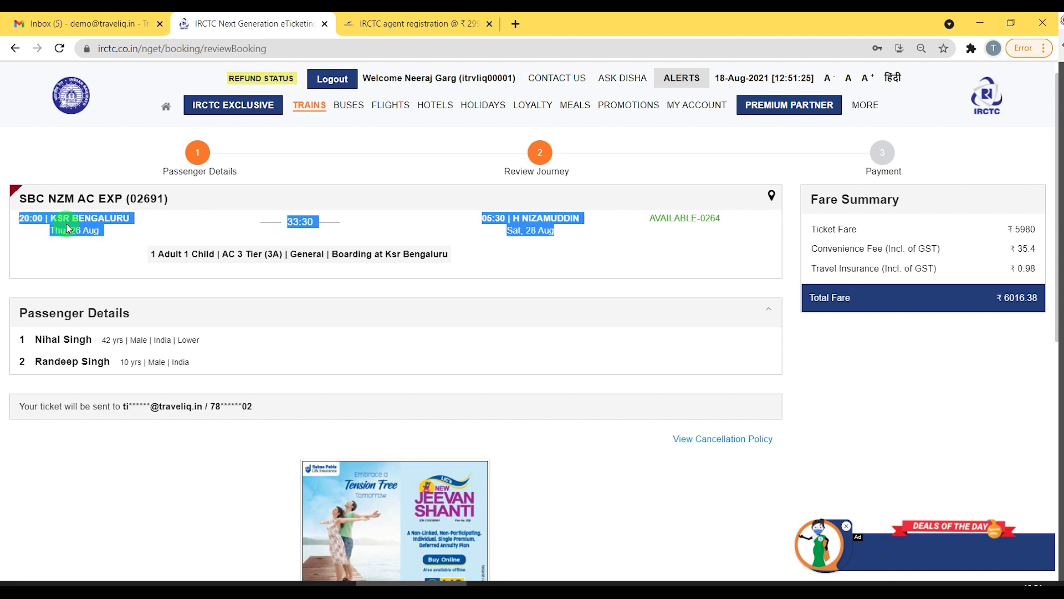
click(93, 236)
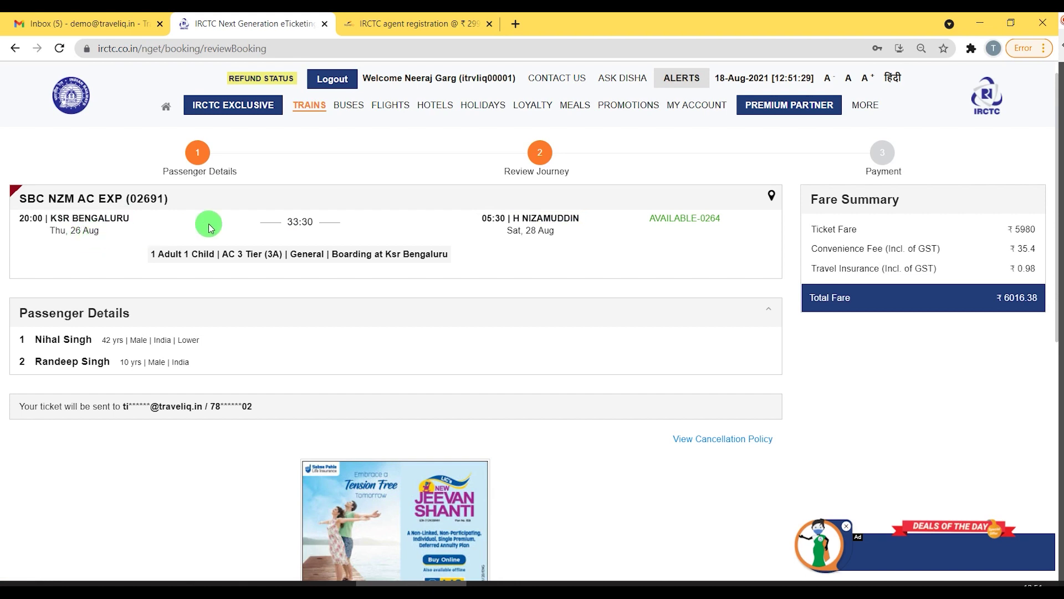